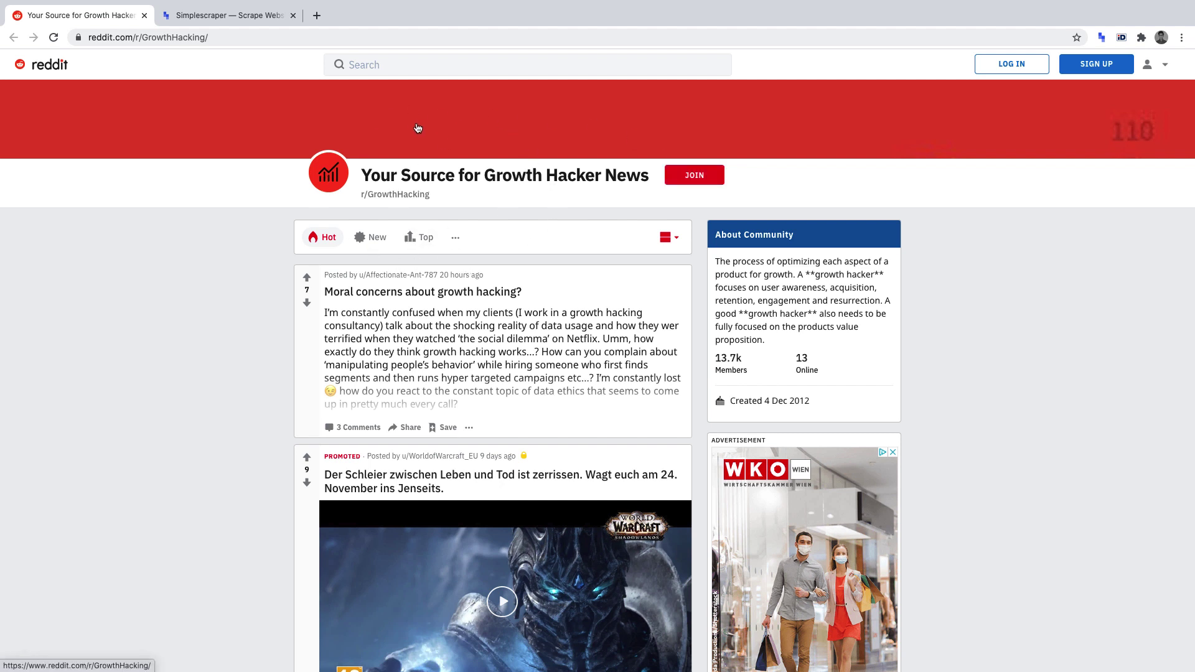
- Switch from the r/GrowthHacking page to the simplescraper.io tab
click(252, 19)
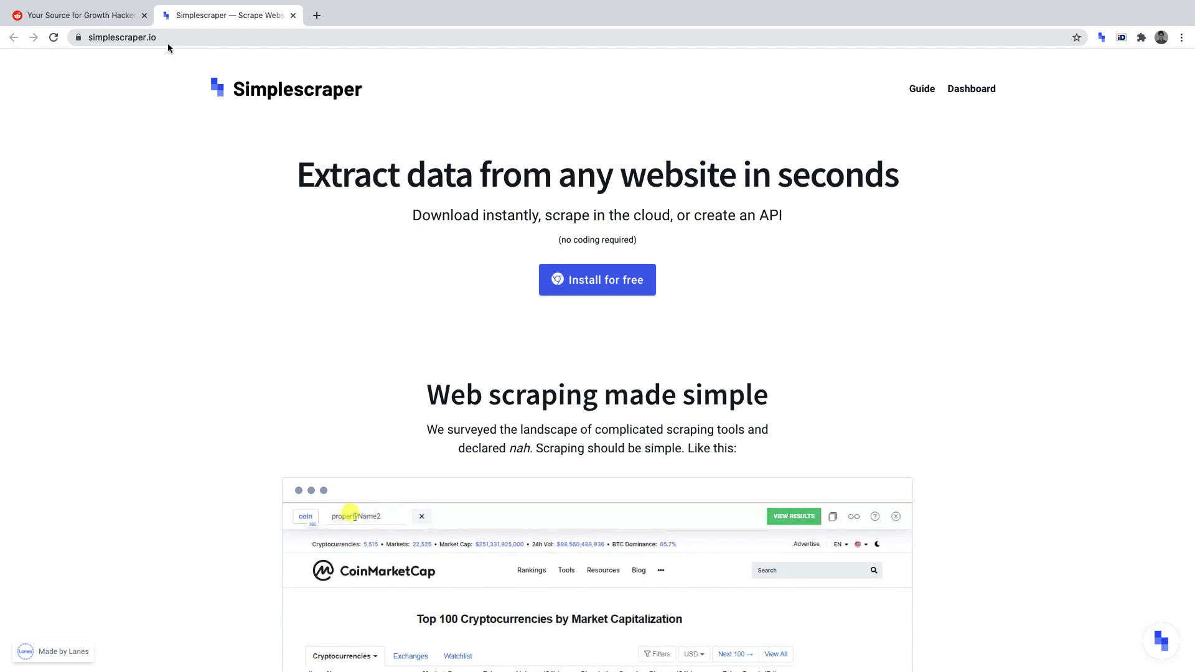
- Scroll the simplescraper.io homepage down to the Free, Plus, Pro and Premium pricing plans
scroll(218, 398, down, 4)
scroll(218, 401, down, 20)
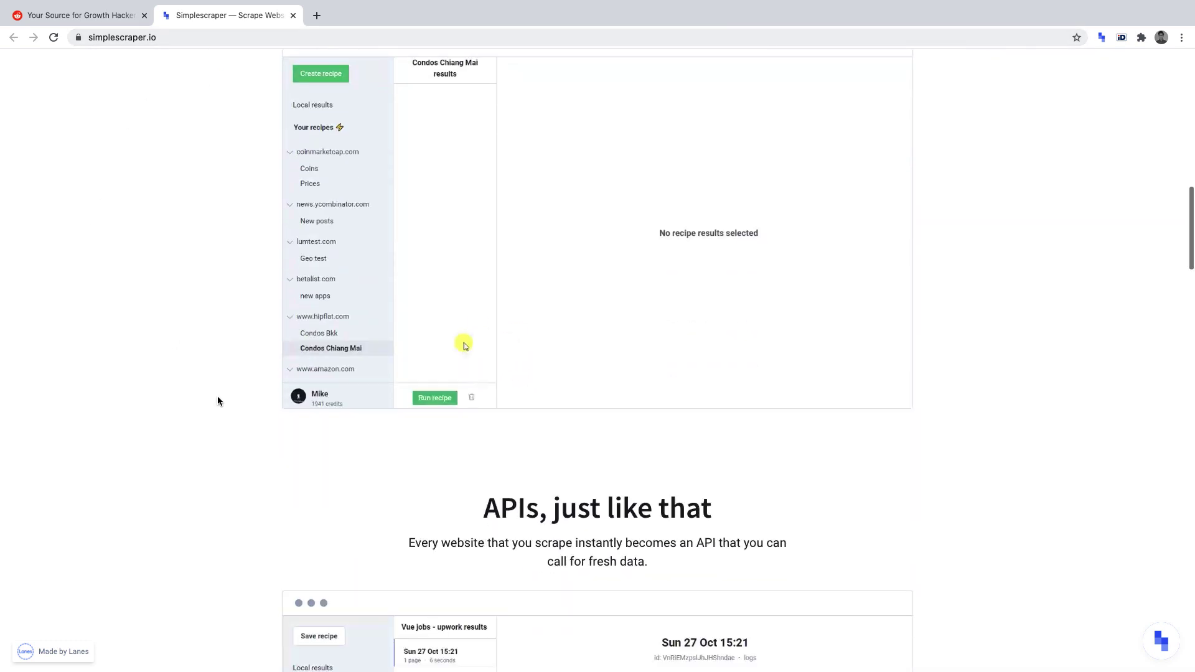
scroll(218, 398, down, 15)
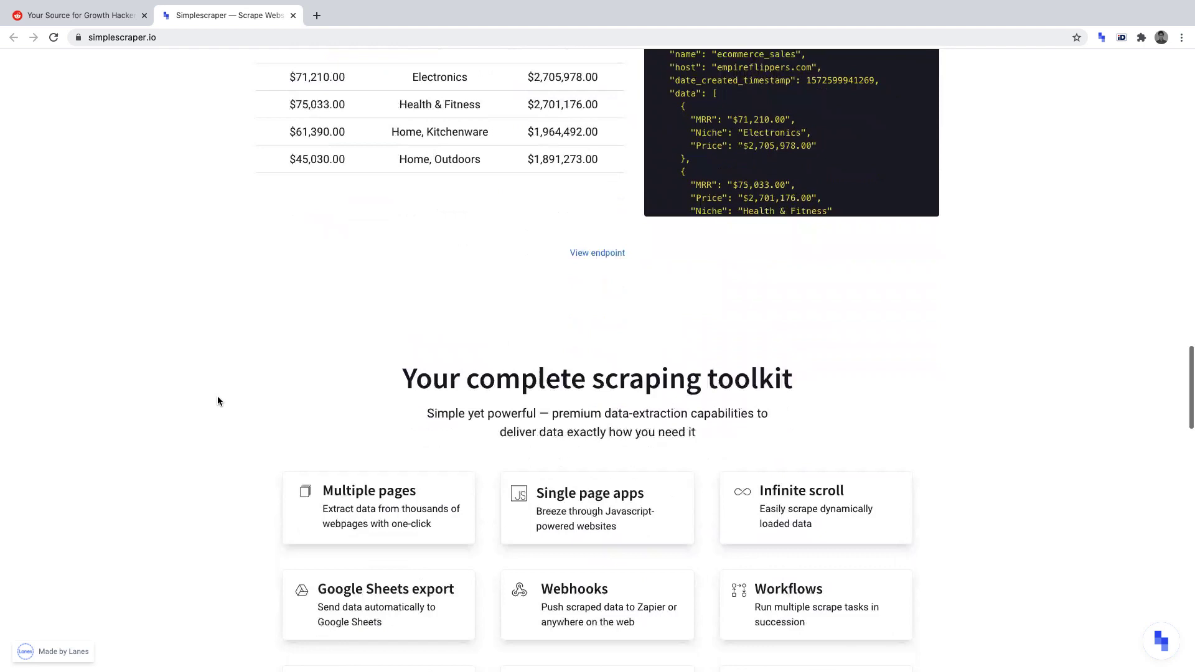
scroll(218, 401, down, 12)
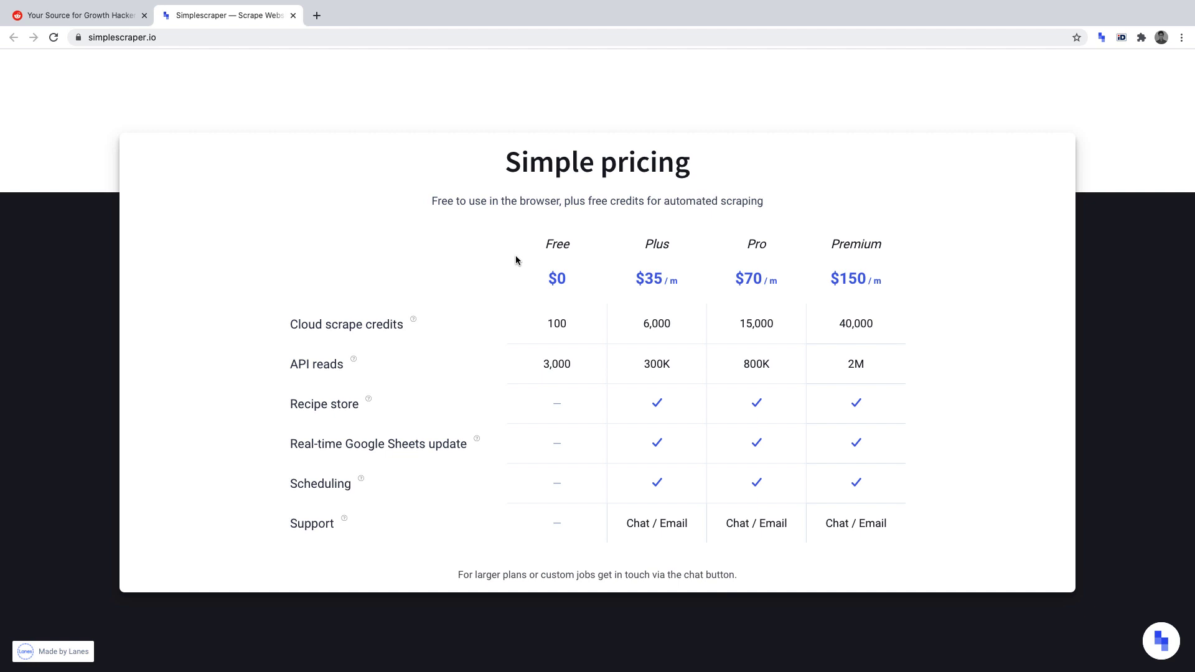
- Switch back to the r/GrowthHacking subreddit tab
click(108, 15)
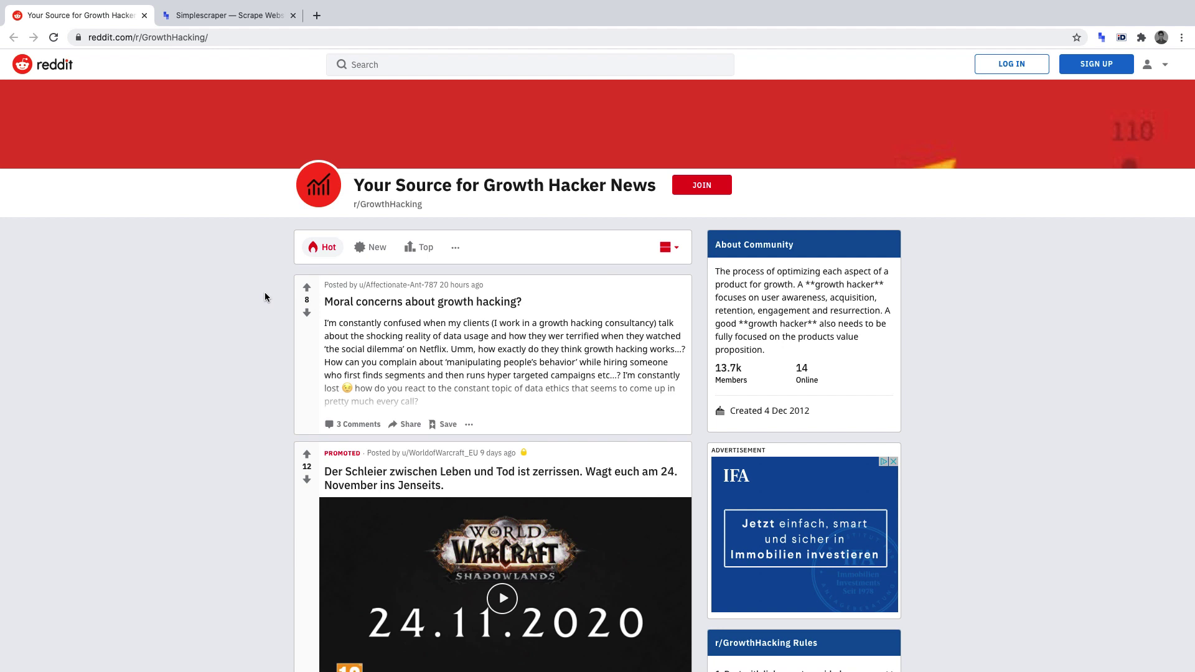
- Start scraping the subreddit and capture all 29 post titles as a property named TITLE
click(1100, 38)
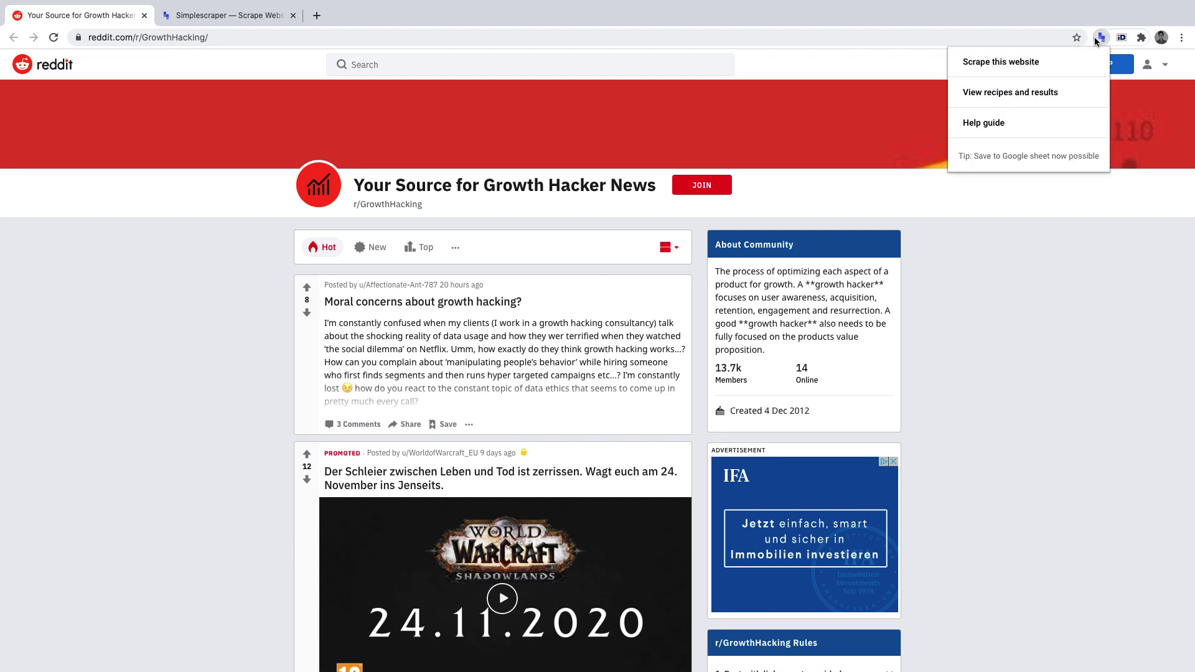
click(1063, 61)
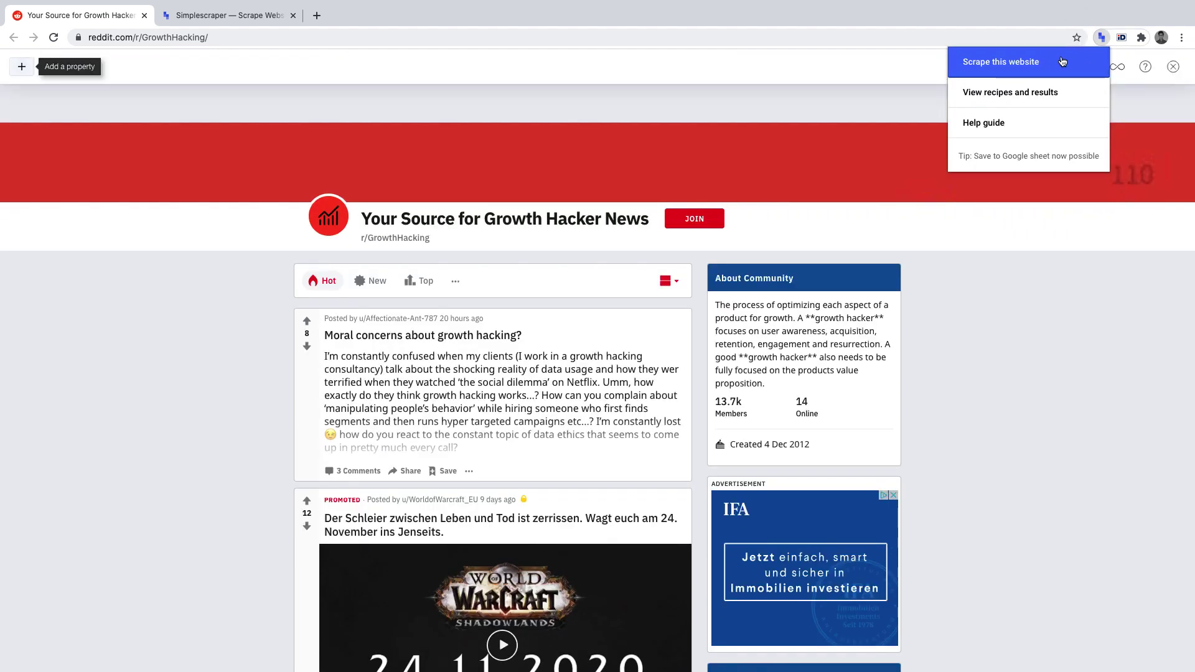
click(22, 68)
click(21, 67)
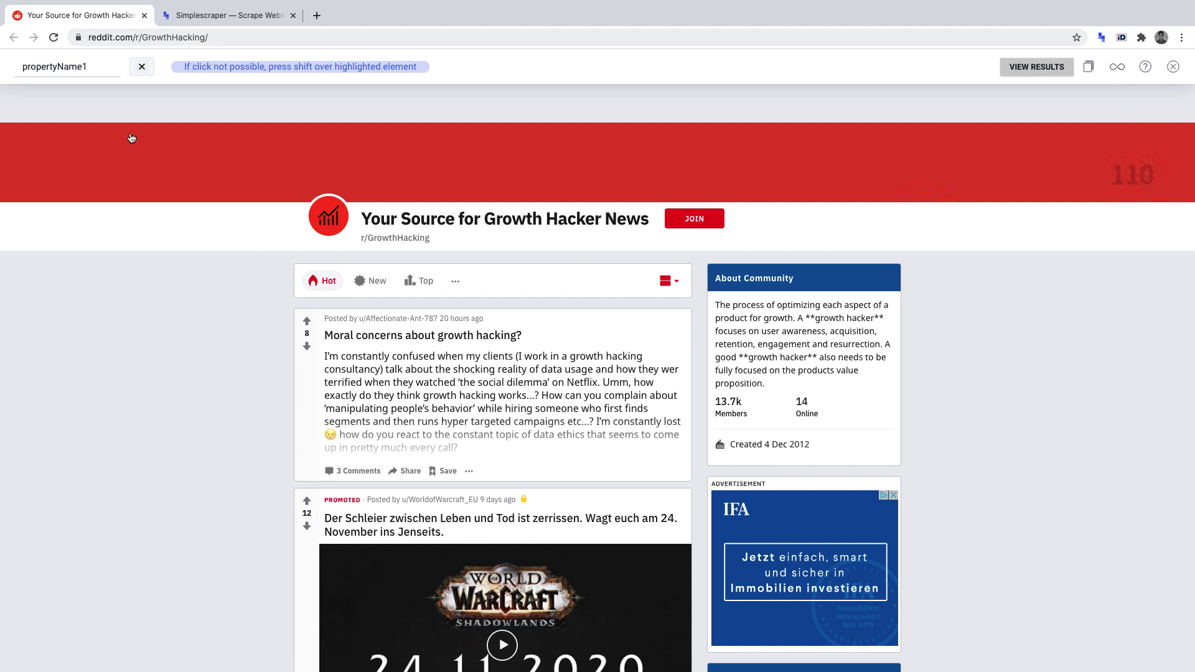
click(366, 337)
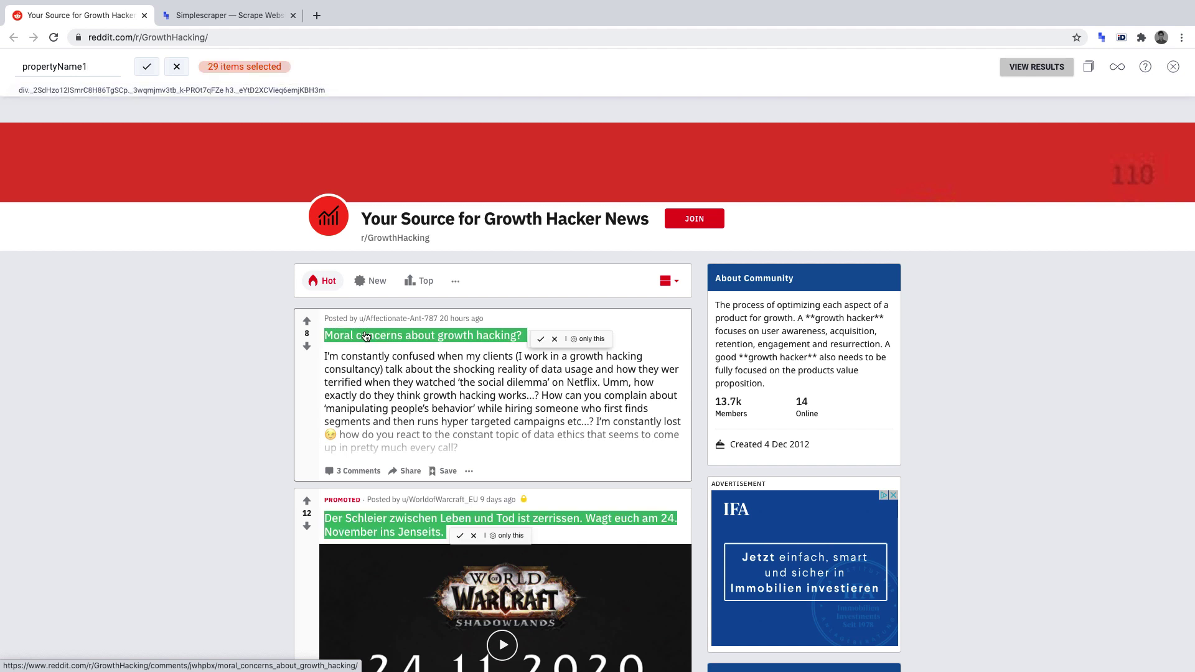
double_click(85, 72)
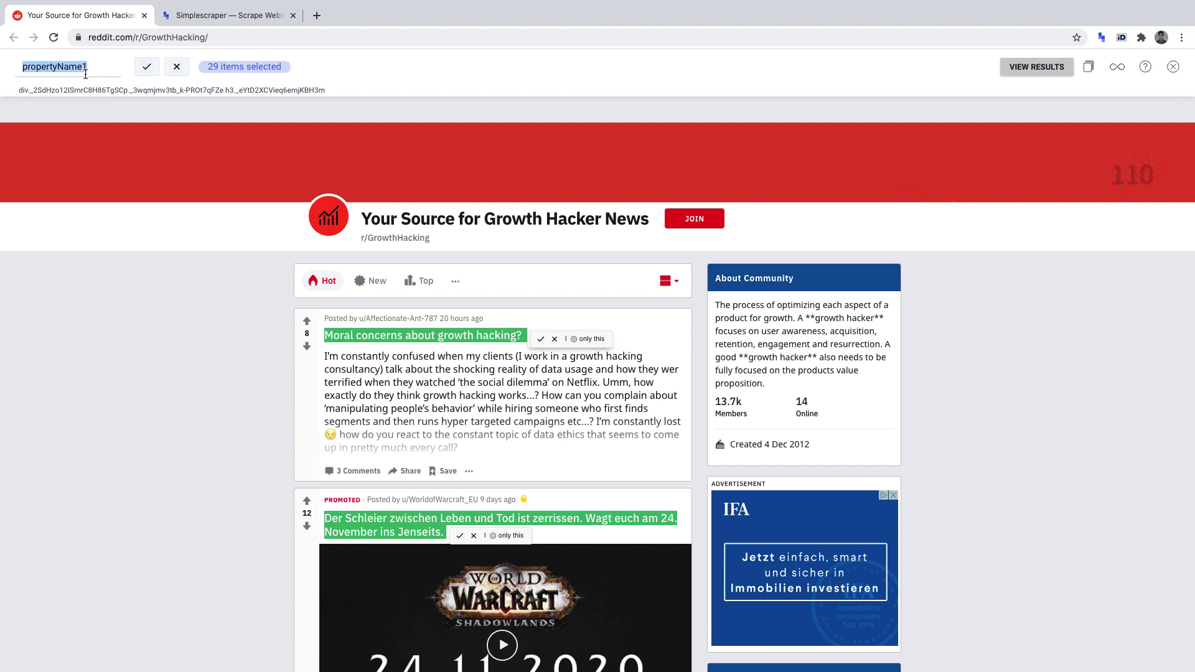
text(TITLE)
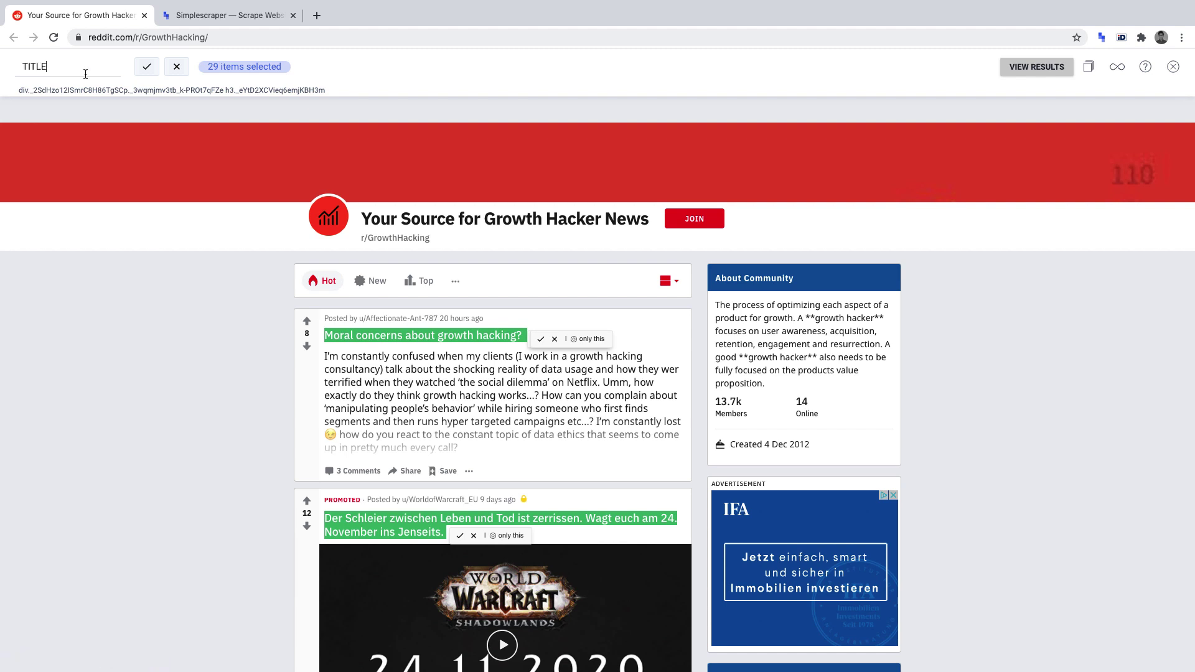
click(147, 68)
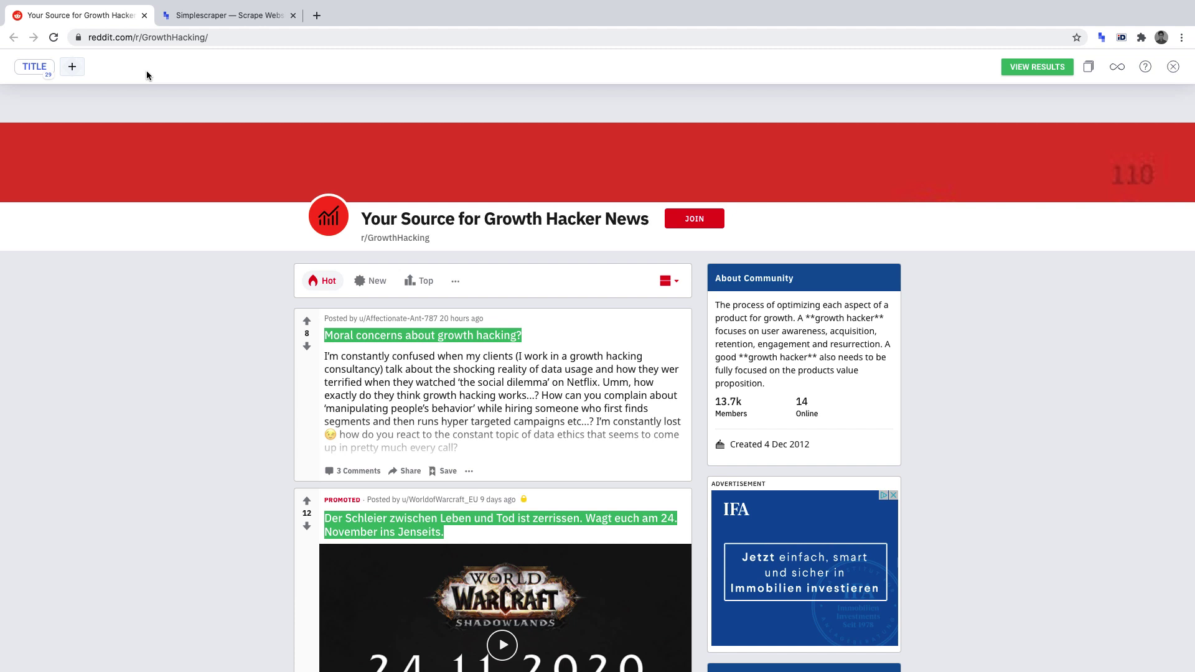
- Capture the 29 posts' vote counts as a second property named VOTES
click(73, 66)
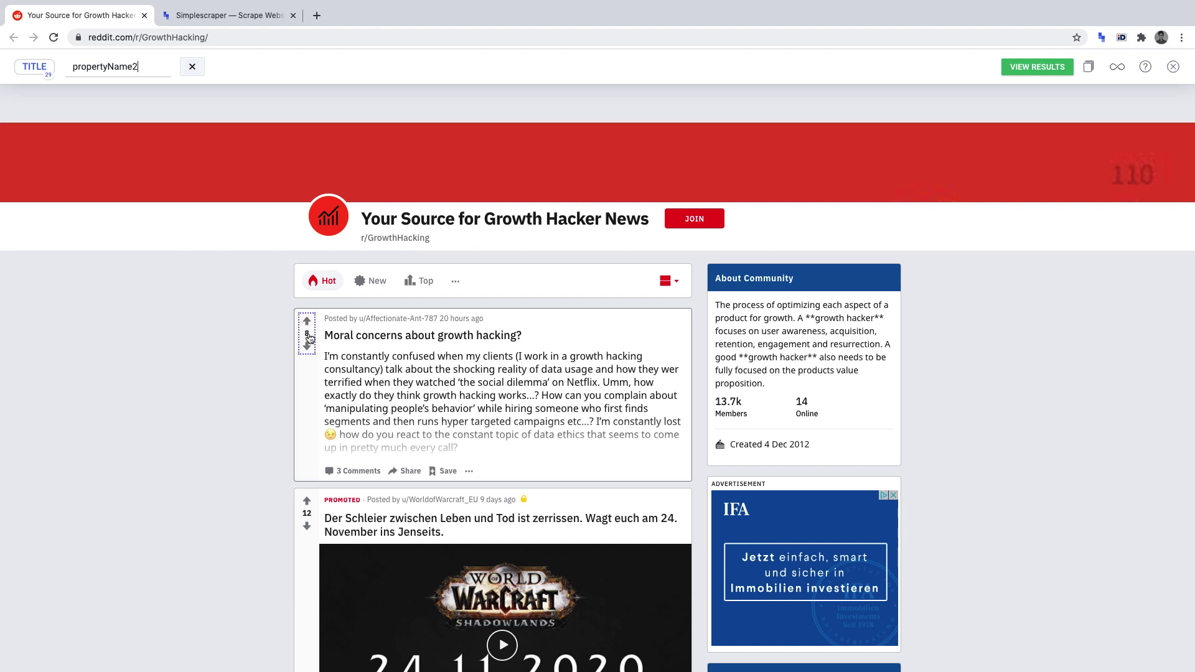
click(308, 338)
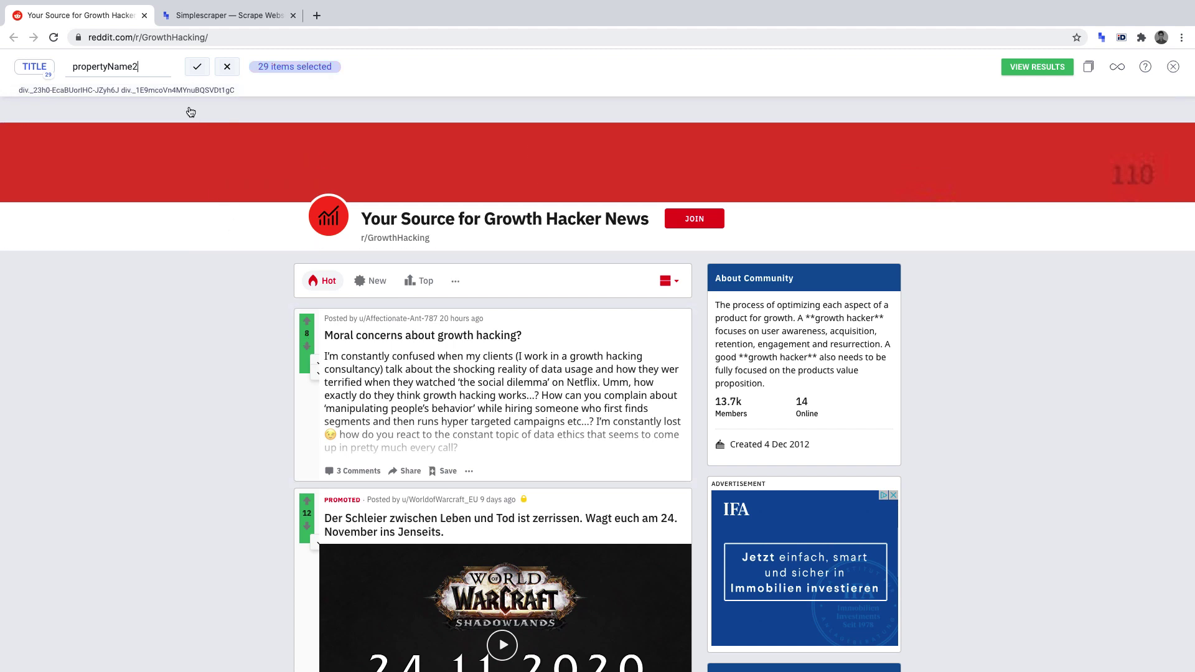
double_click(148, 68)
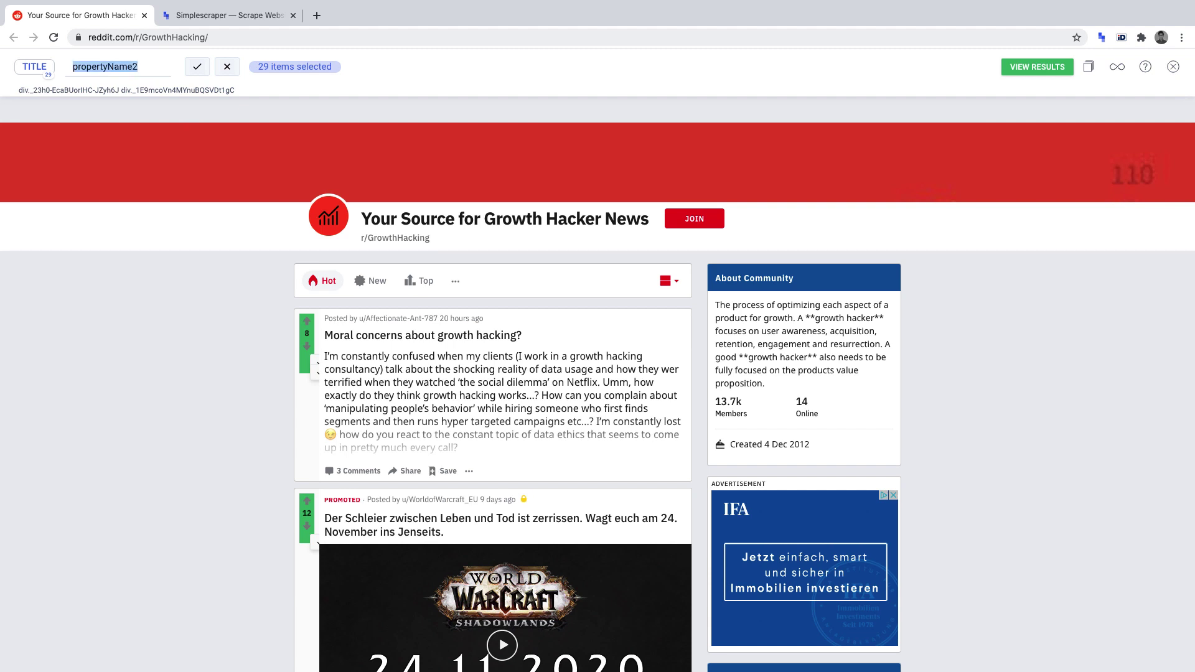
text(VOTES)
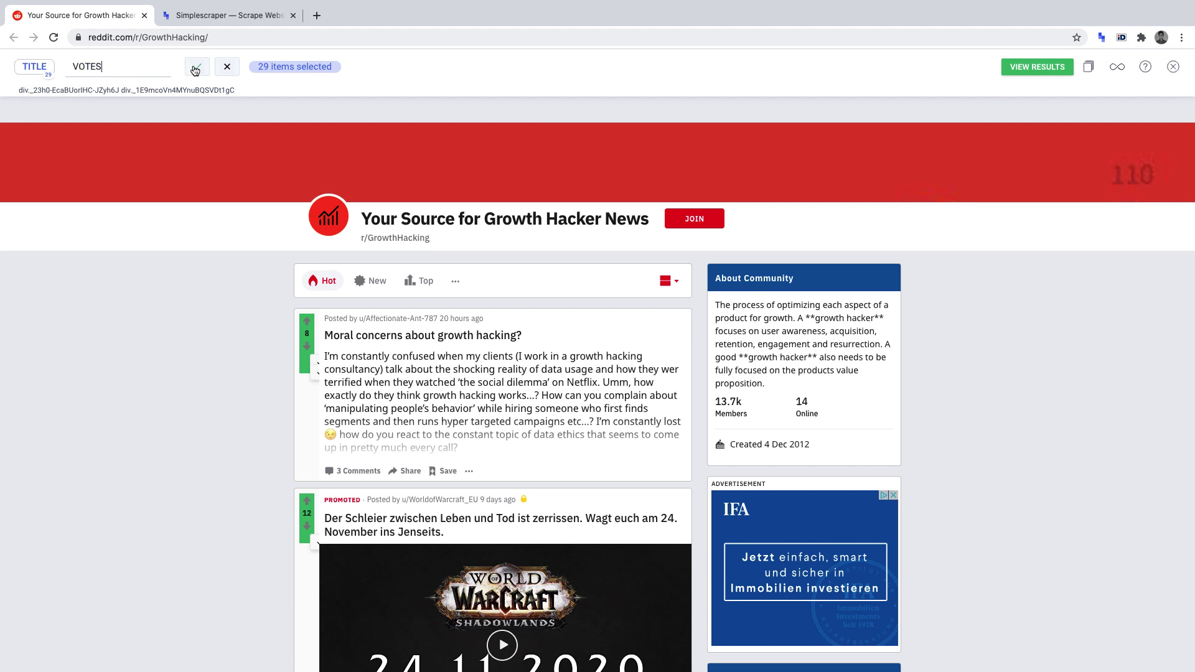
click(195, 69)
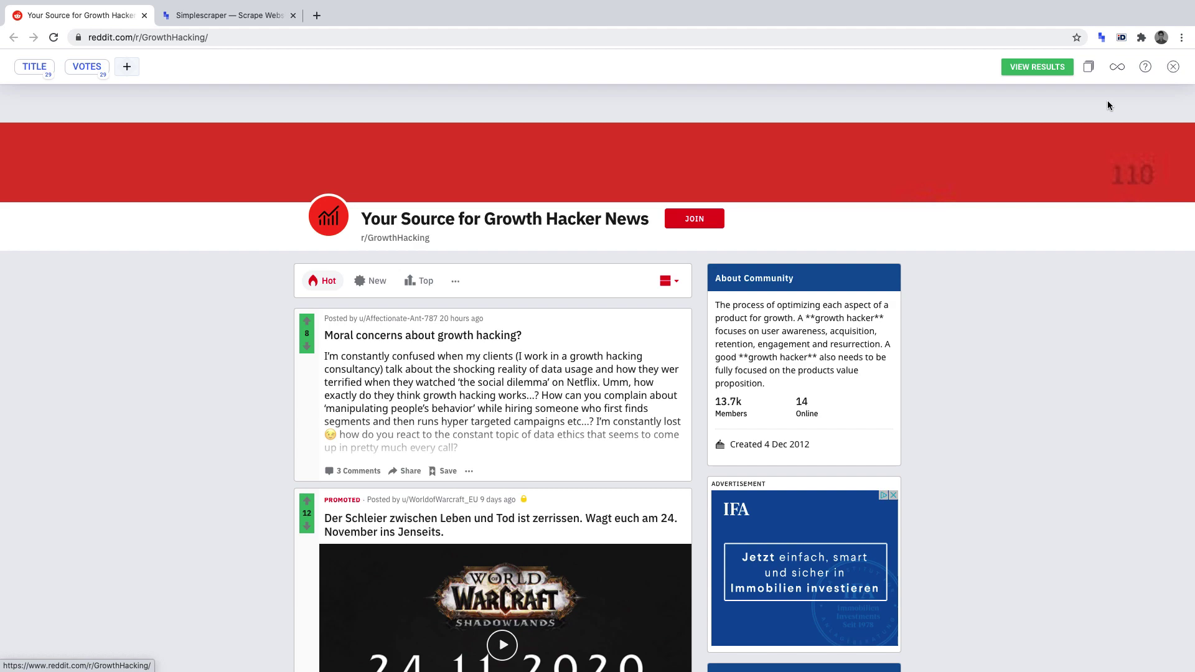
- Enable infinite scrolling in the Simplescraper toolbar so more posts load
click(1116, 69)
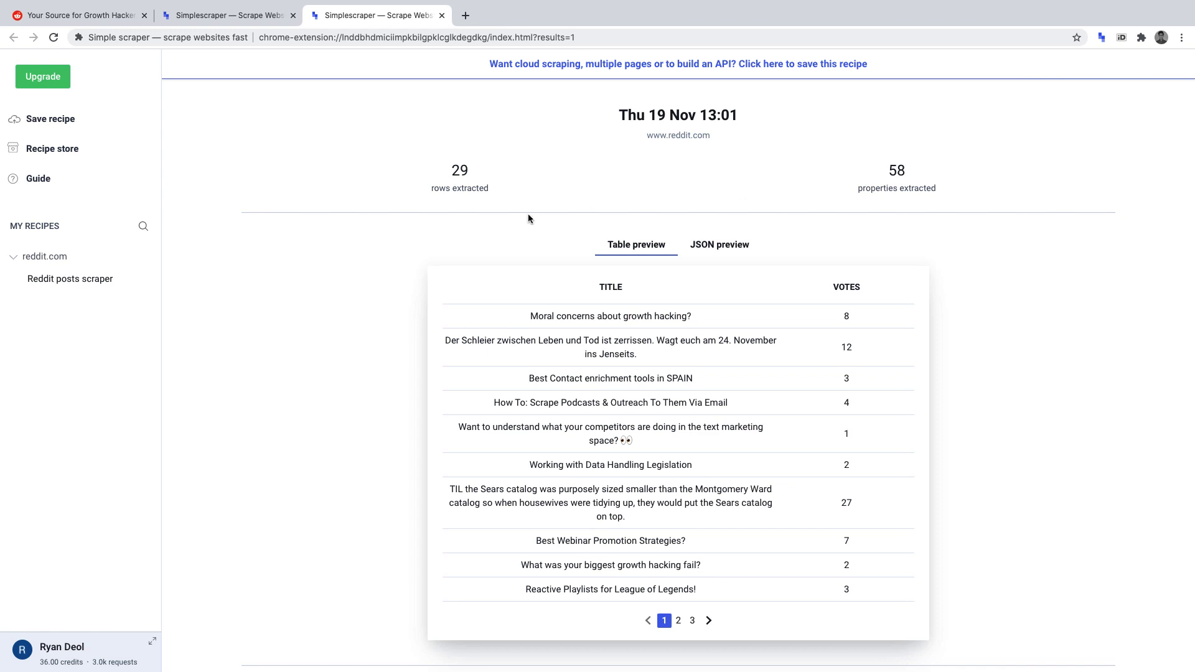
- Save the scrape as recipe 'REDDIT CONTENT INSIGHTS' set to scroll down 4 times
click(76, 121)
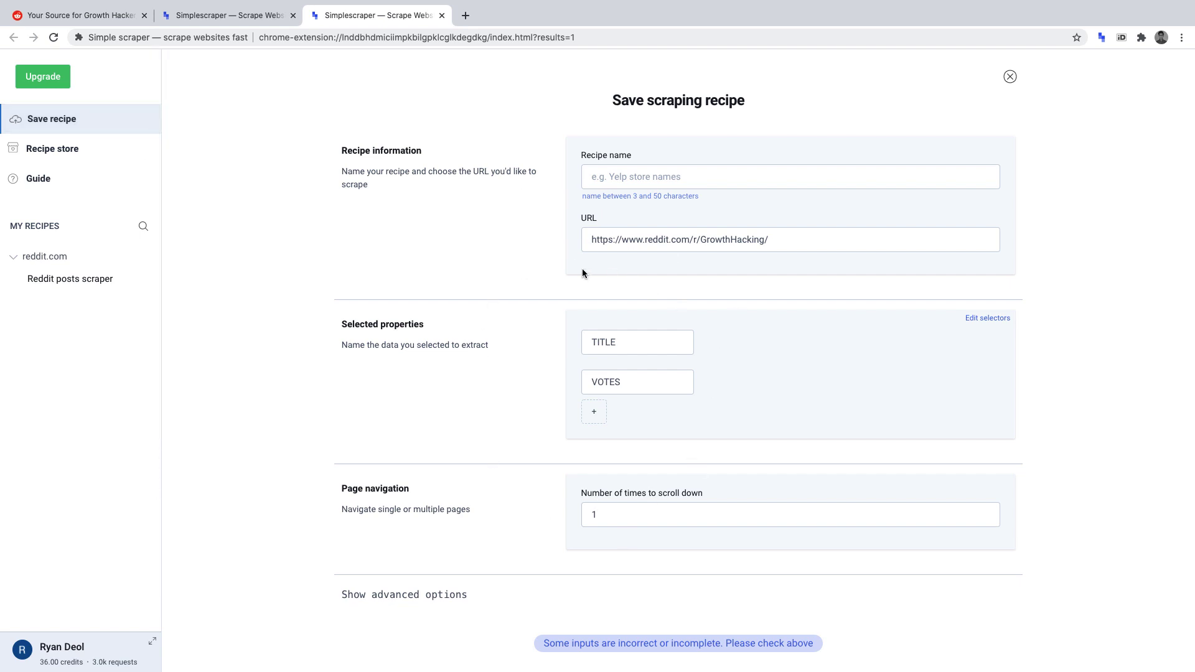
click(654, 180)
text(REDDIT CONTENT )
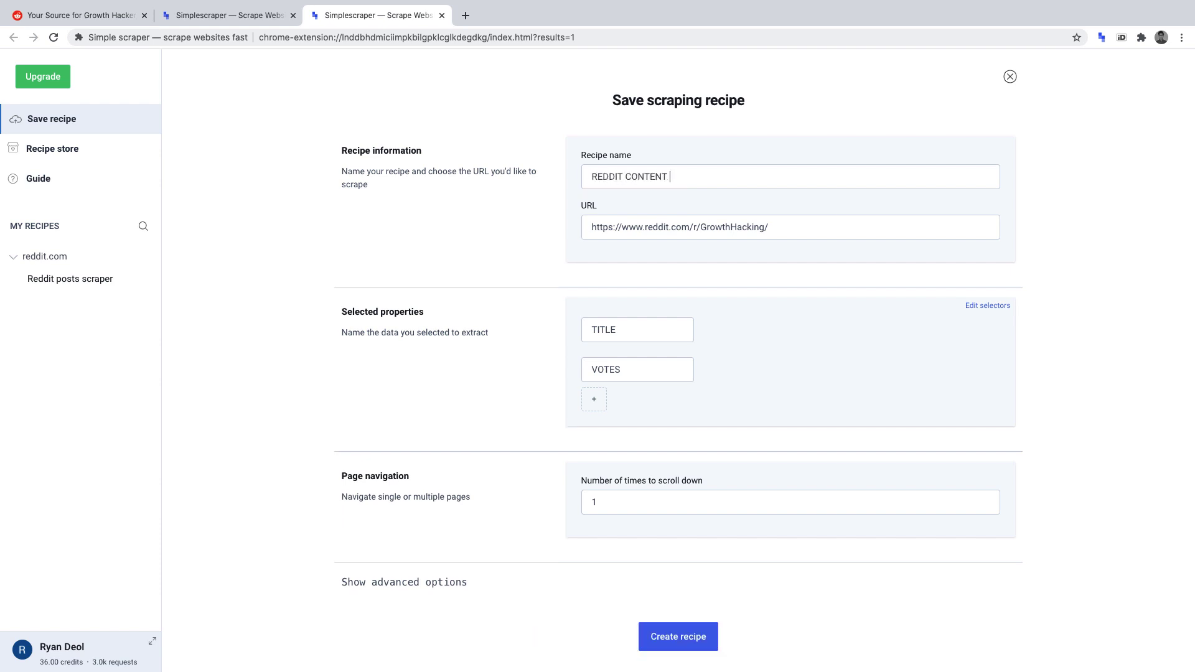
text(INSIGHTS)
scroll(775, 225, down, 2)
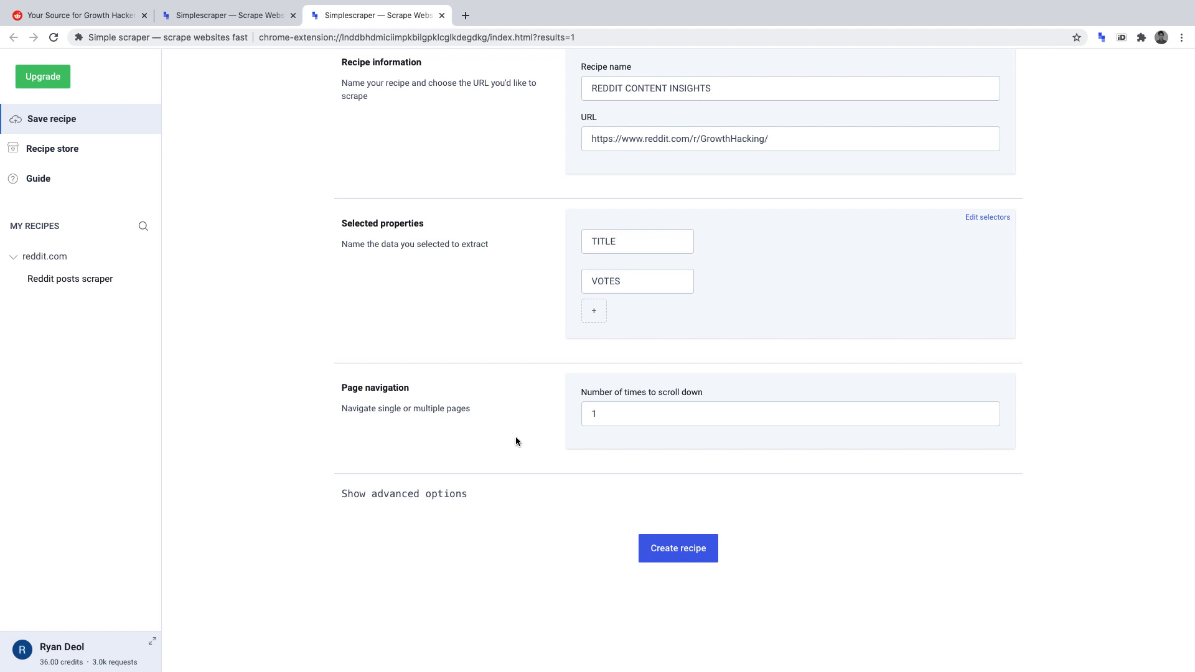
double_click(636, 407)
text(4)
click(663, 548)
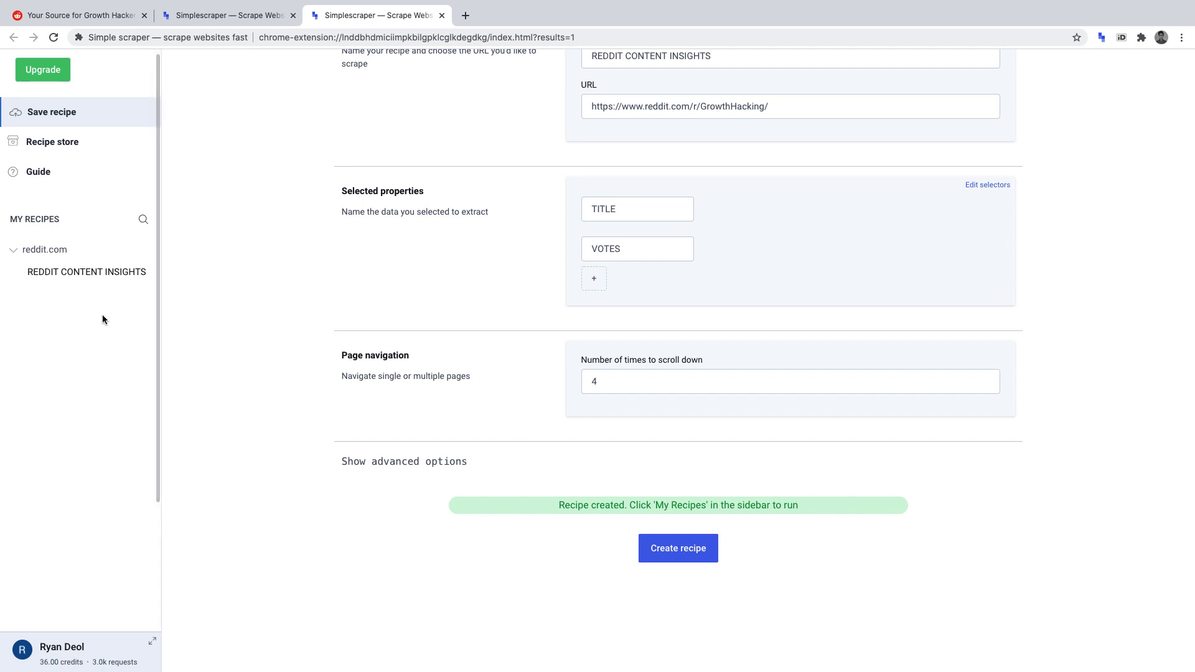
- Open the REDDIT CONTENT INSIGHTS recipe from My Recipes to view its crawl results
click(94, 278)
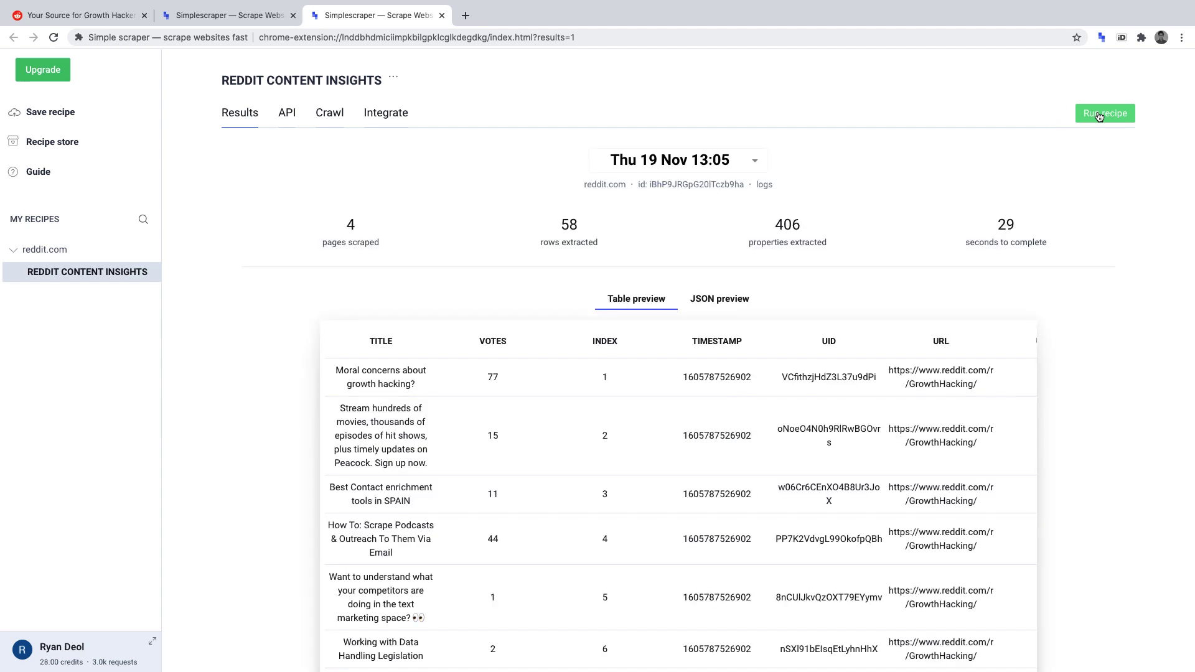
scroll(812, 358, down, 2)
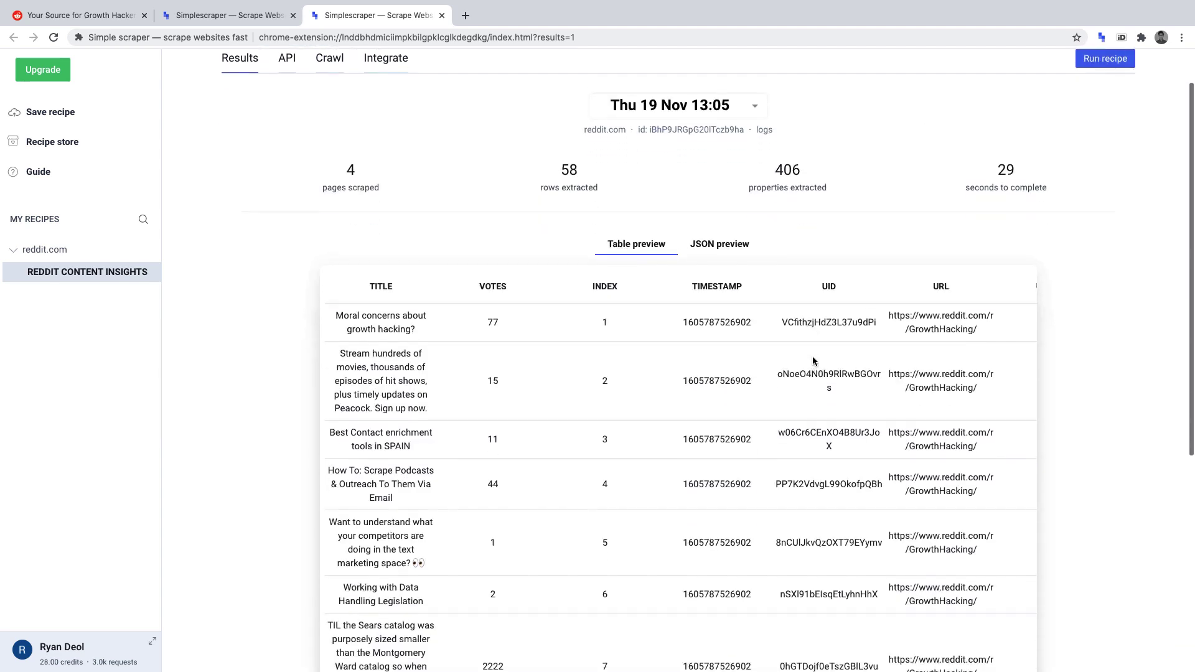
scroll(813, 359, down, 3)
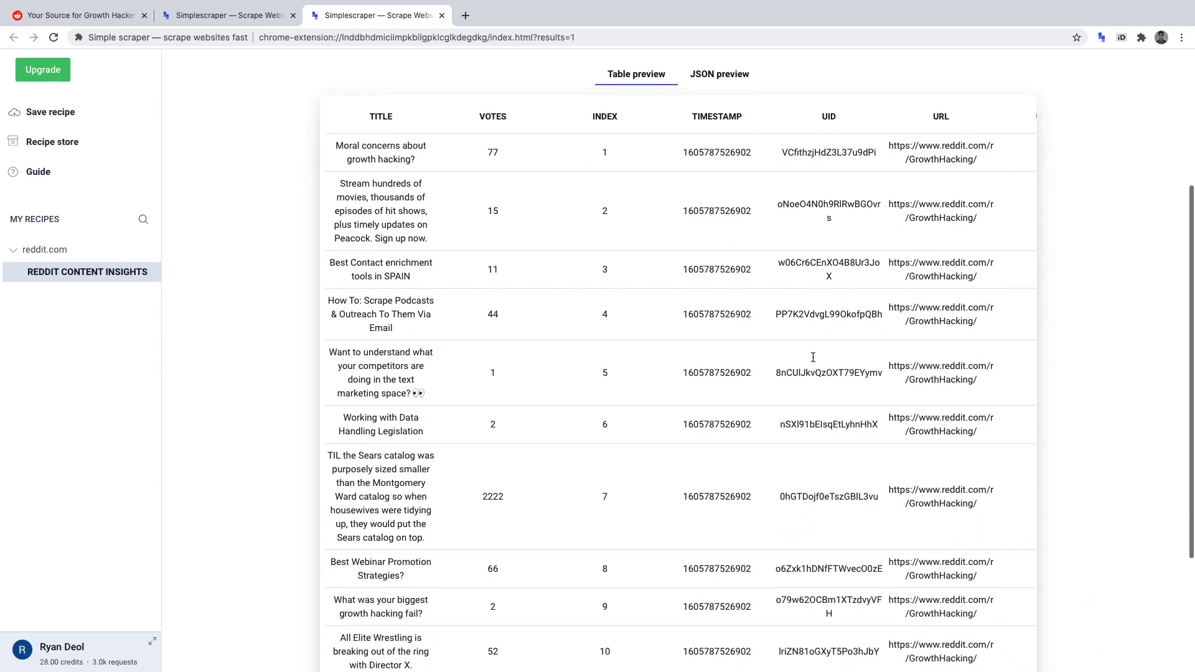
scroll(813, 358, down, 2)
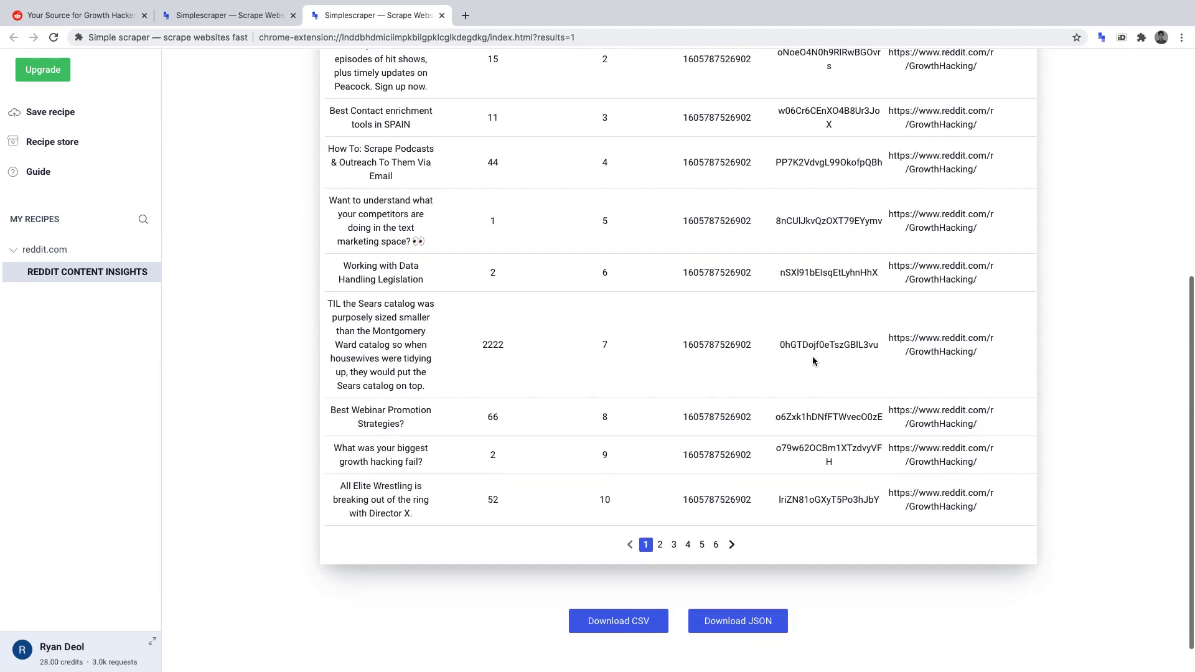
scroll(813, 359, up, 4)
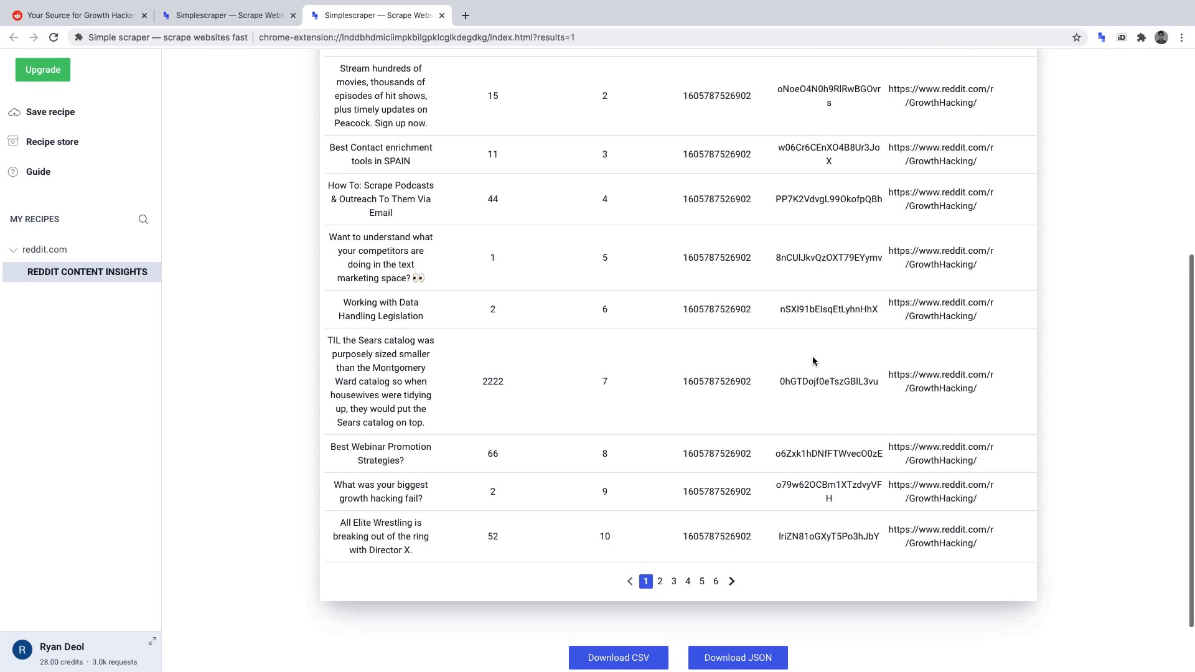
scroll(813, 360, up, 3)
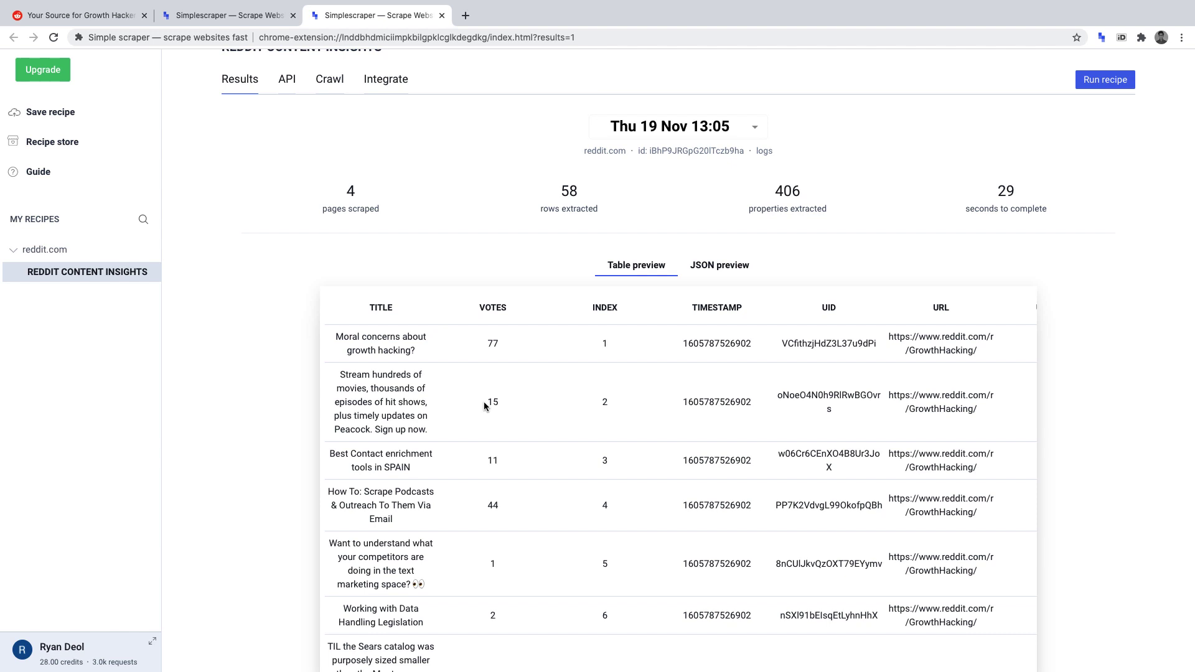
scroll(484, 402, down, 6)
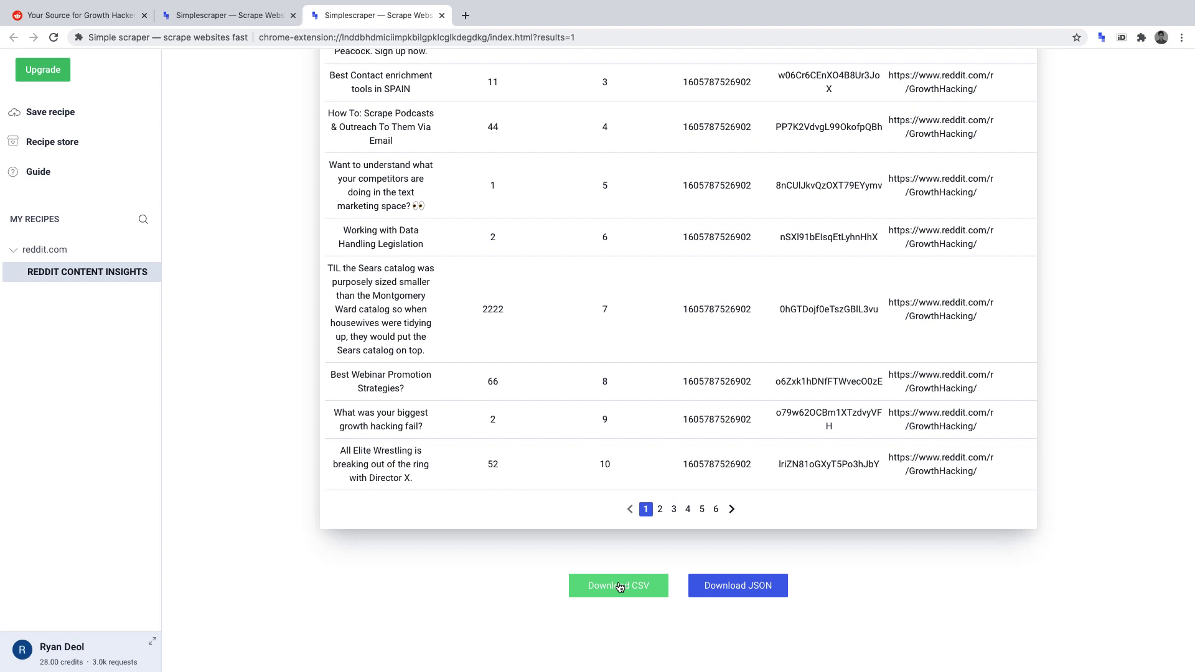
scroll(625, 323, up, 7)
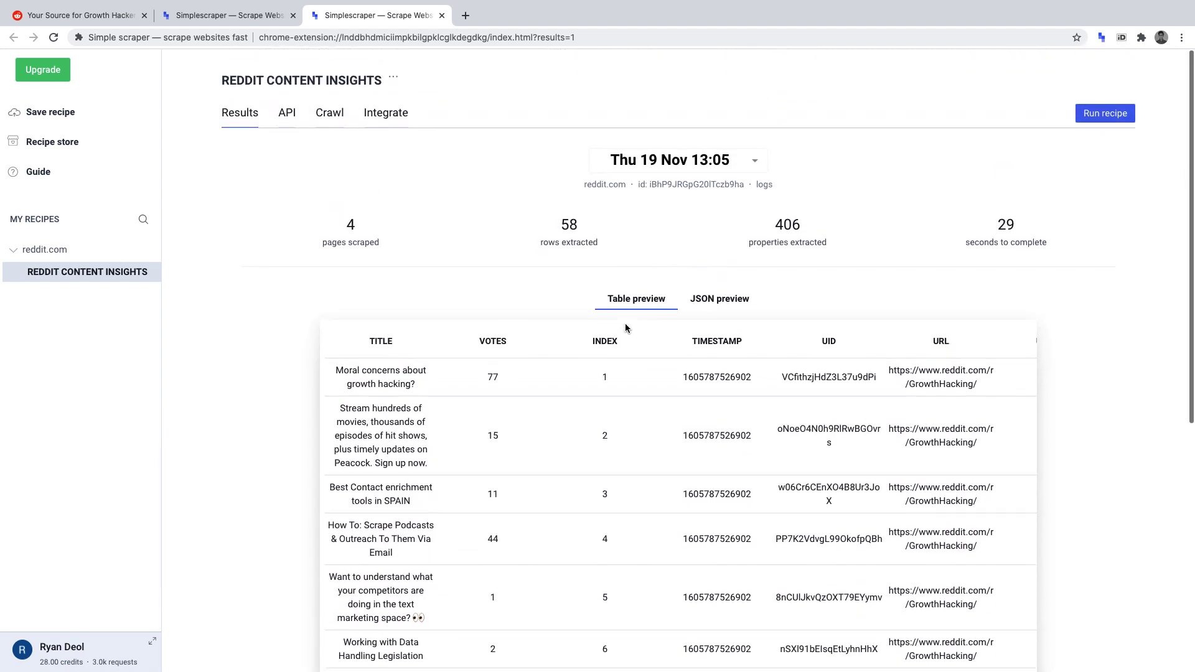
click(388, 113)
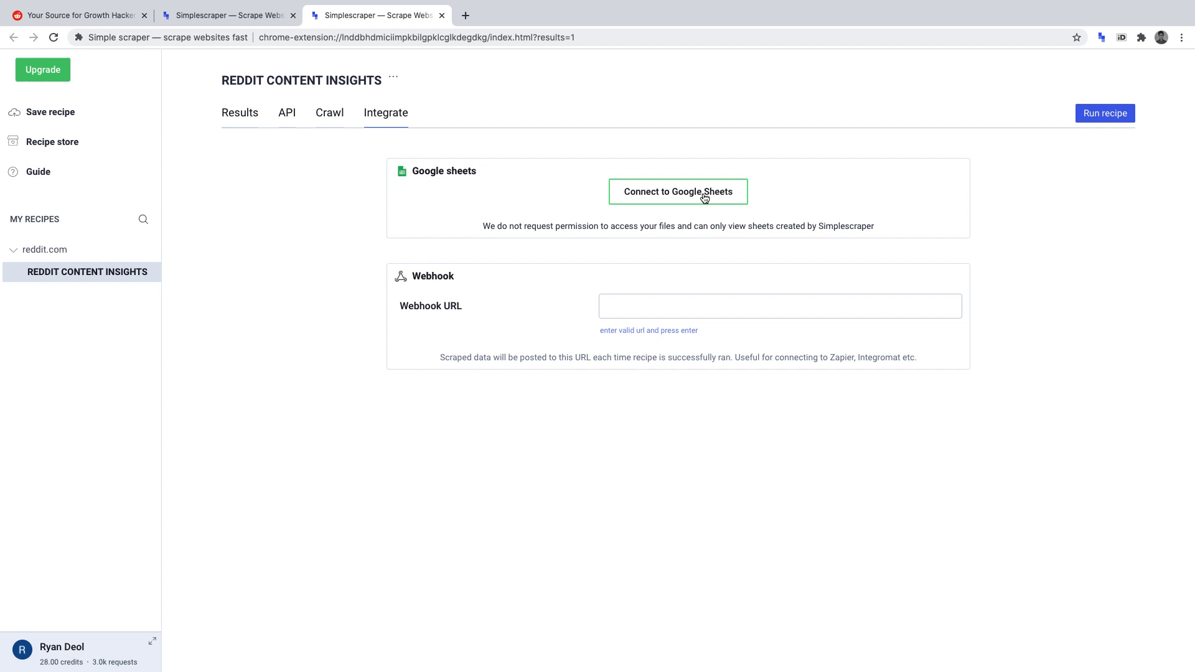
click(241, 115)
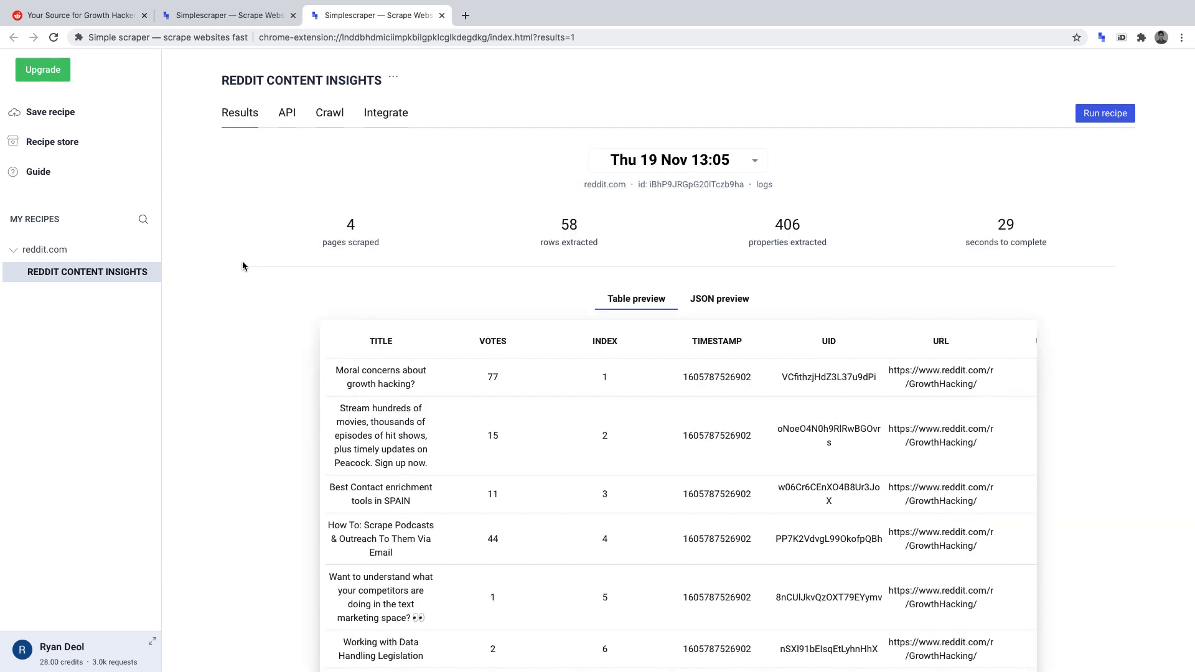